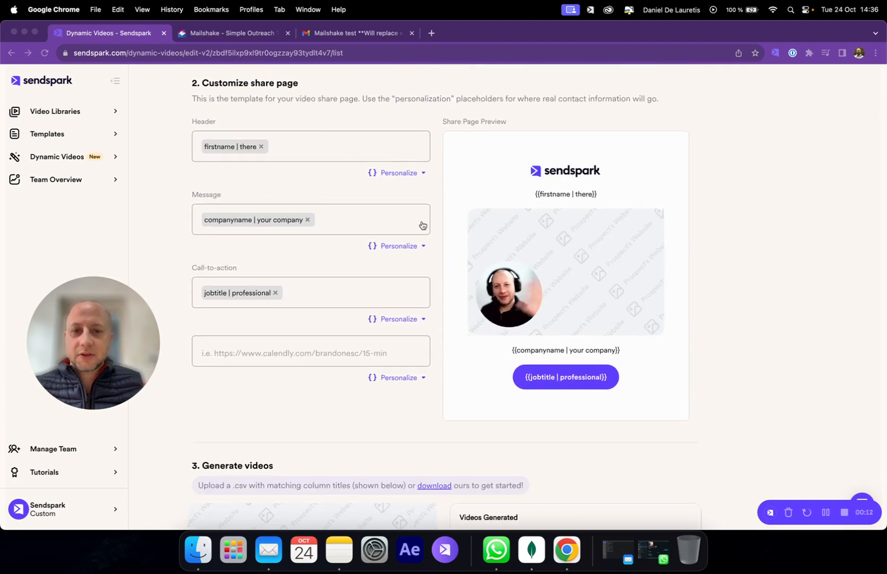
Open sharing for the dynamic video campaign, search integrations for "Mai" and copy the Mailshake share snippet
scroll(404, 266, down, 5)
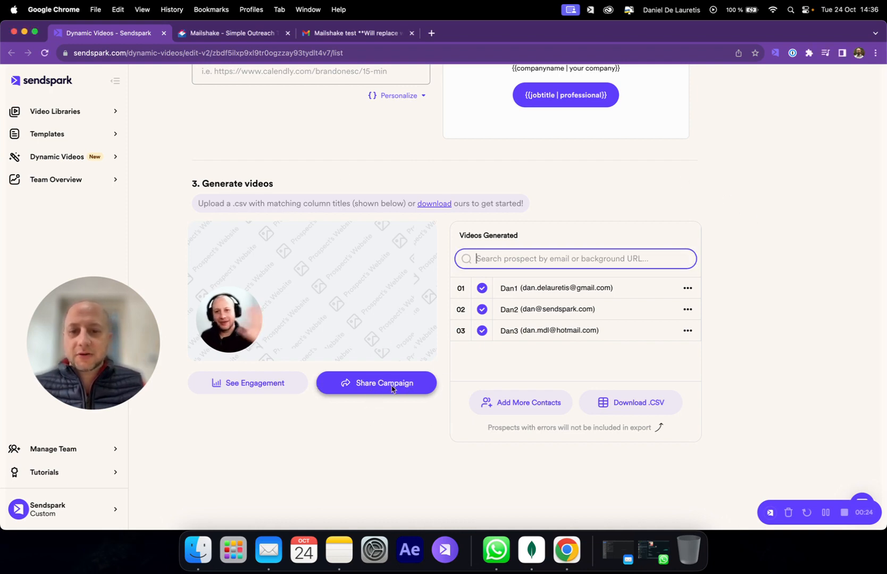
click(394, 386)
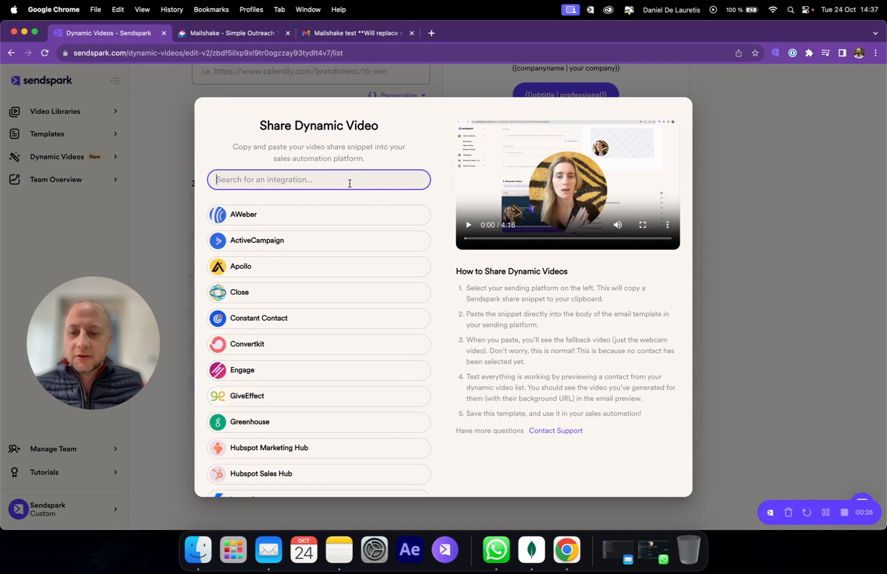
text(Mai)
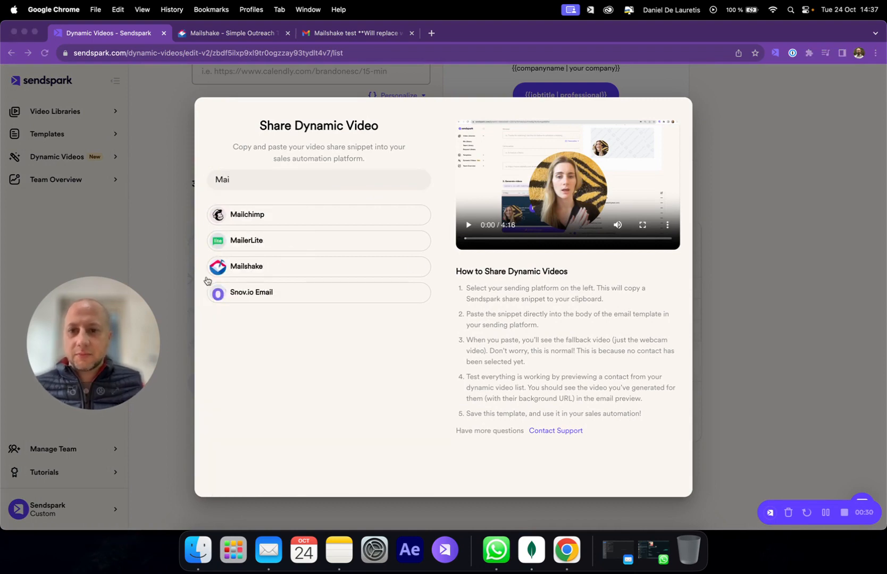
click(272, 272)
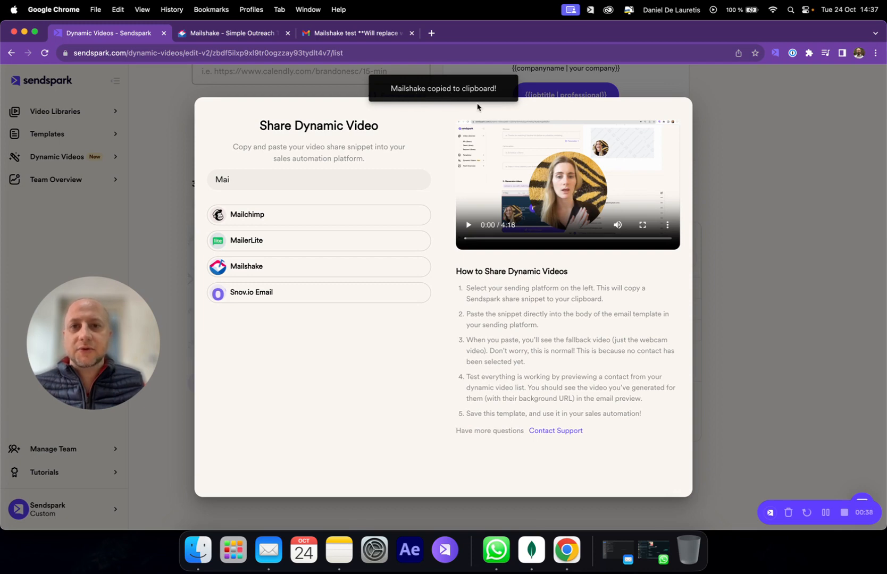
Switch to Mailshake and advance the October 24 Outreach campaign from its basic settings to the Prospects stage
click(222, 37)
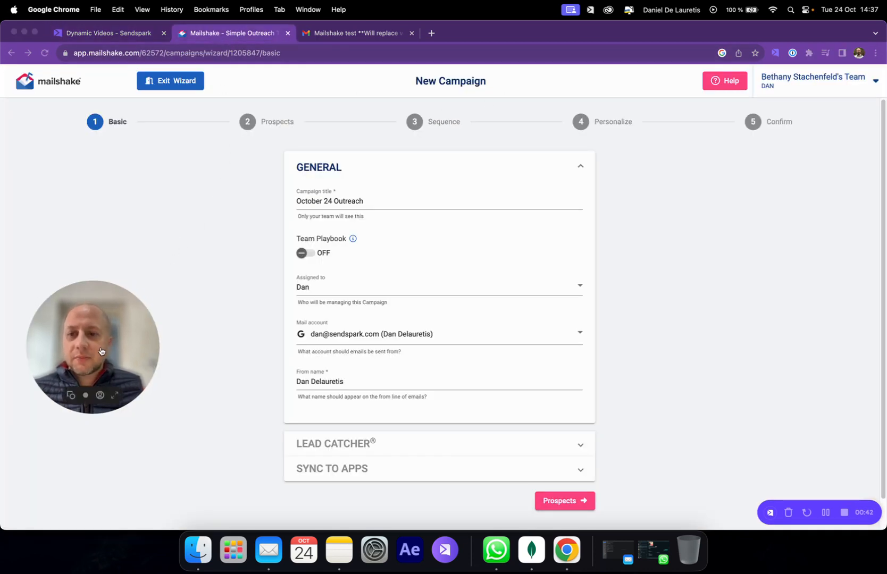
drag(89, 341, 777, 313)
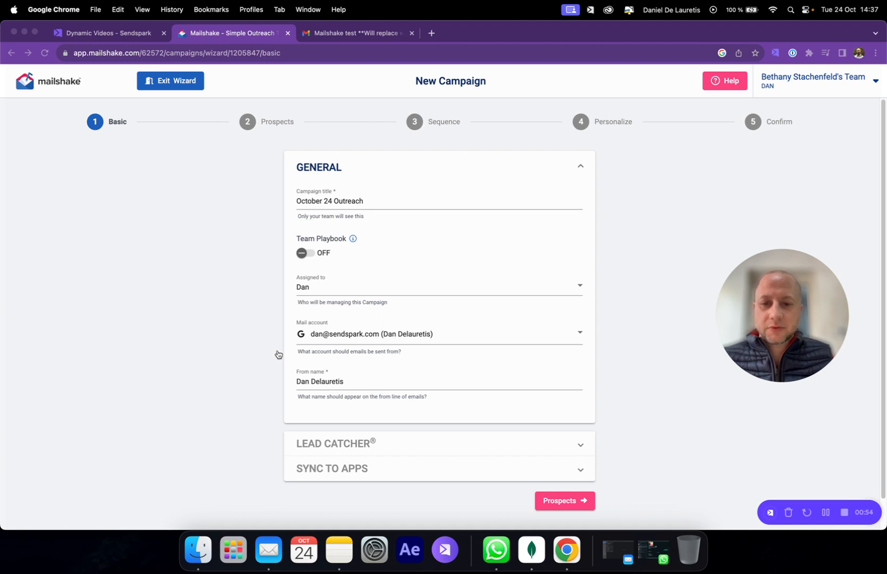
scroll(168, 392, down, 1)
click(572, 498)
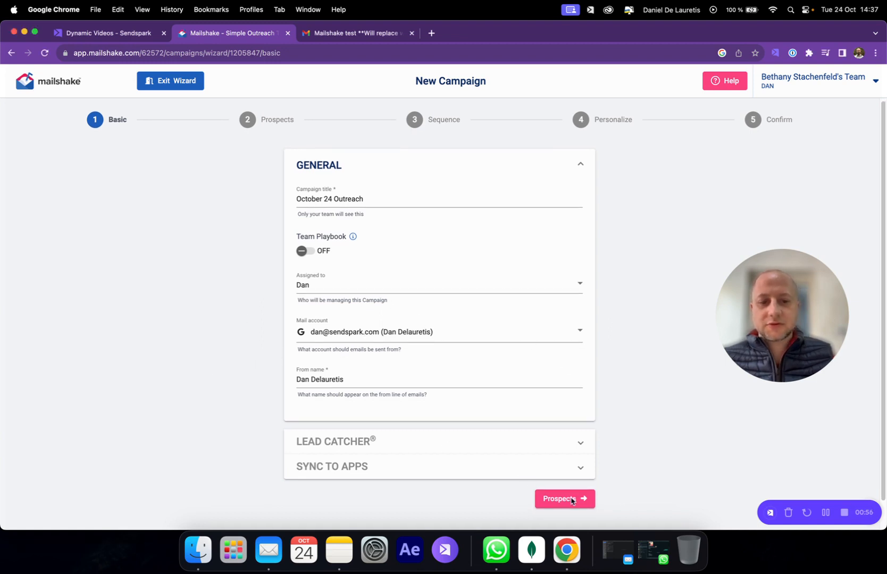
click(586, 500)
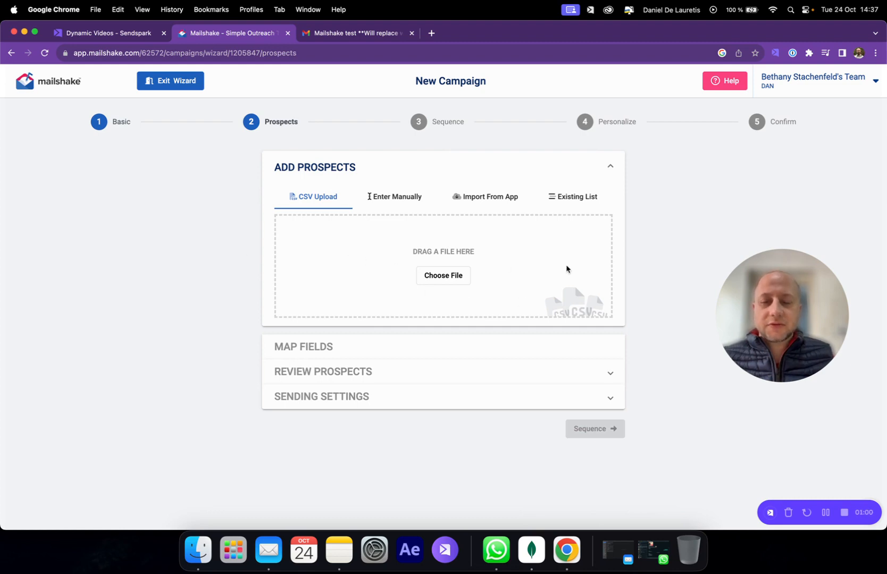
Switch to Sendspark, close the share dialog and look over the generated contacts and their CSV export option
click(91, 33)
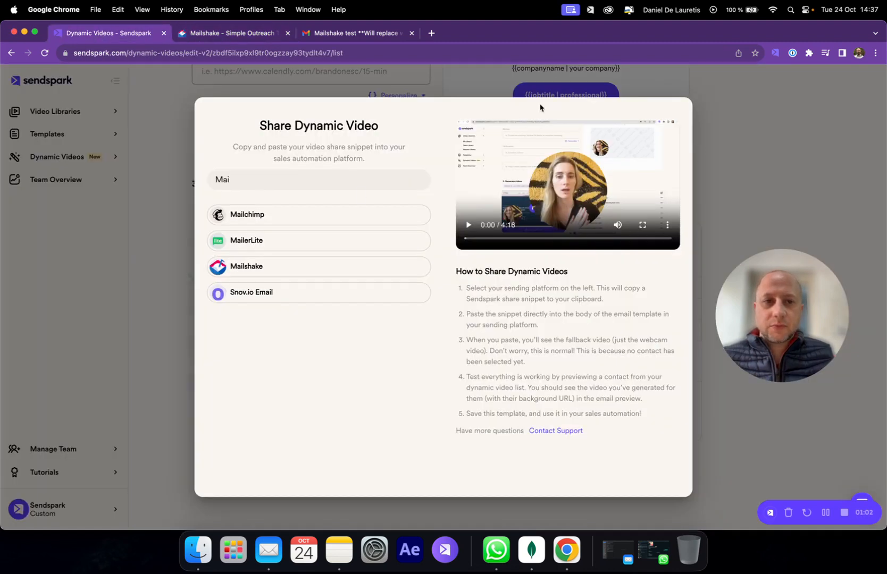
click(150, 258)
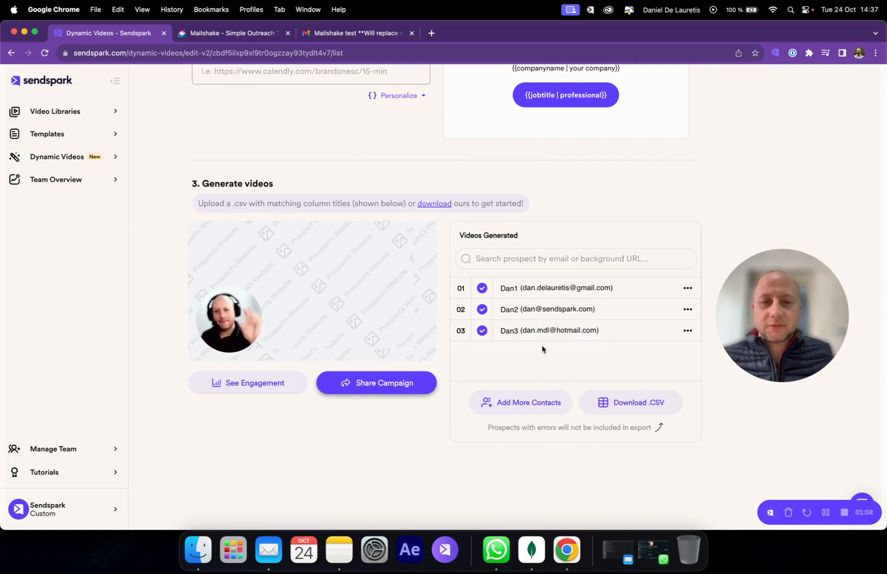
click(245, 35)
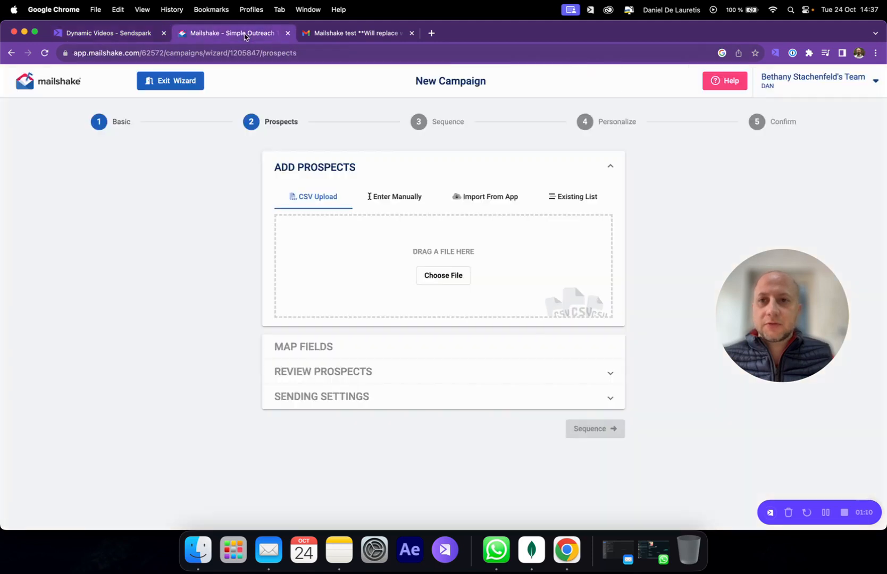
click(130, 34)
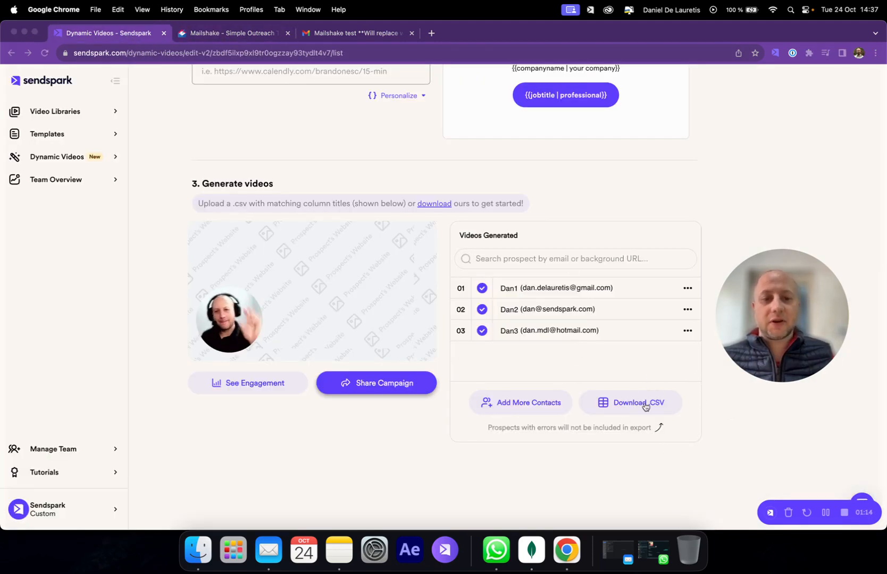
Return to Mailshake and upload Contacts.csv from the Downloads folder as the campaign's prospect list
click(261, 34)
click(444, 278)
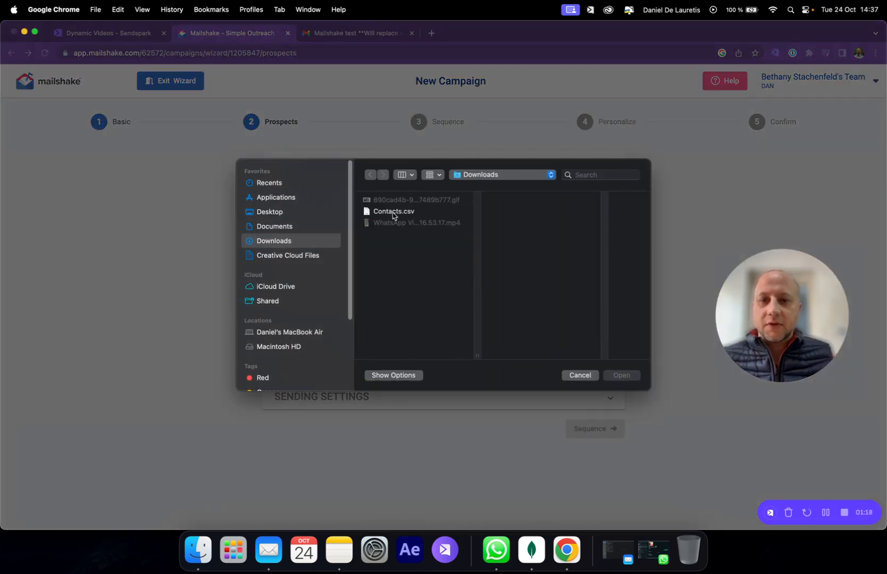
click(393, 212)
click(621, 375)
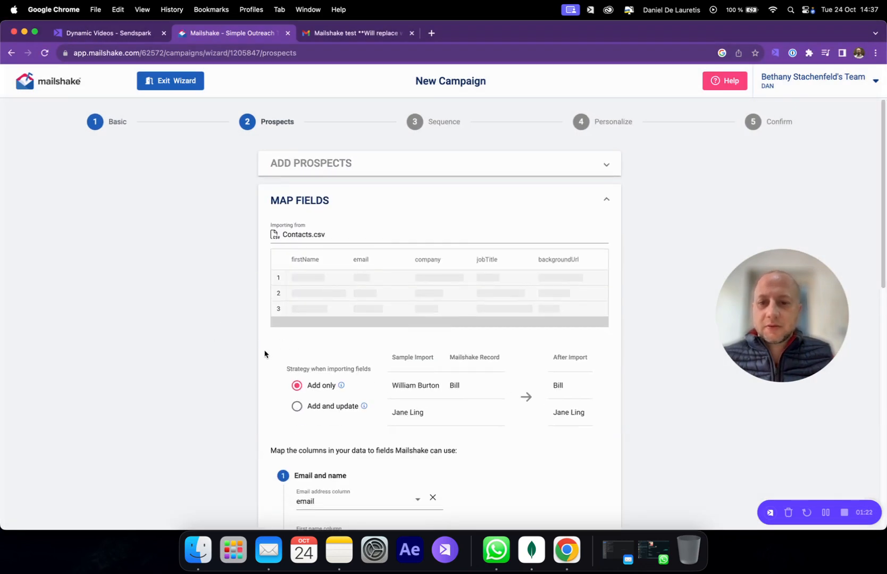
Review the column mapping, include jobTitle as a text replacement field and import the prospects
scroll(228, 355, down, 5)
scroll(232, 356, down, 3)
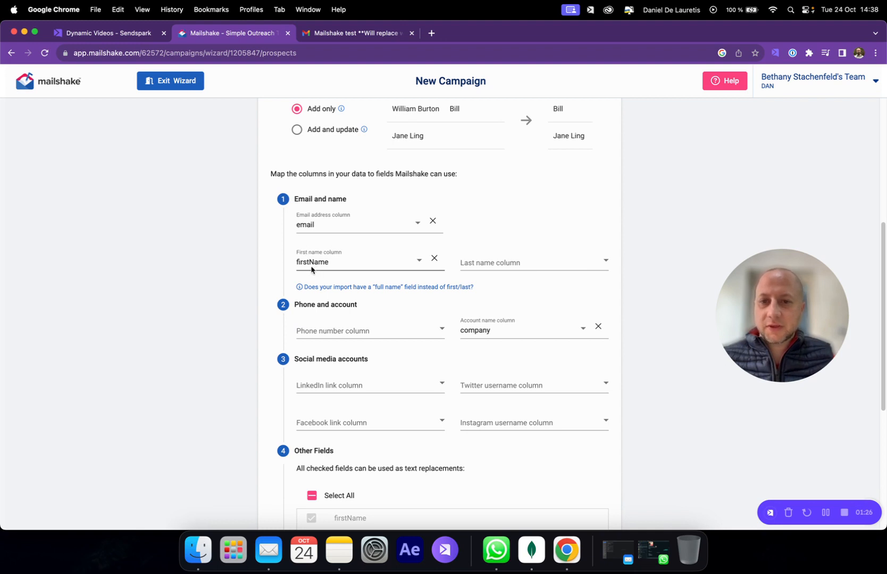
scroll(412, 321, down, 3)
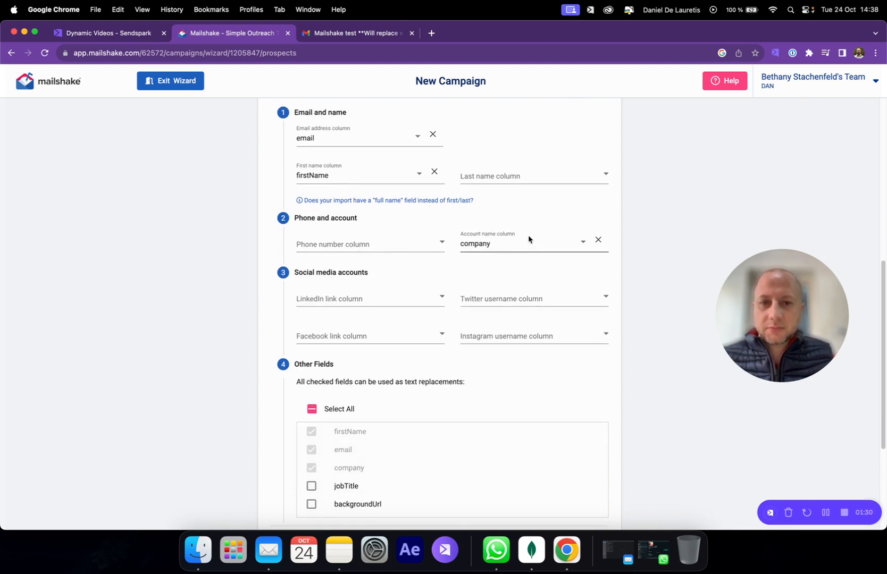
scroll(341, 280, down, 1)
scroll(463, 314, down, 2)
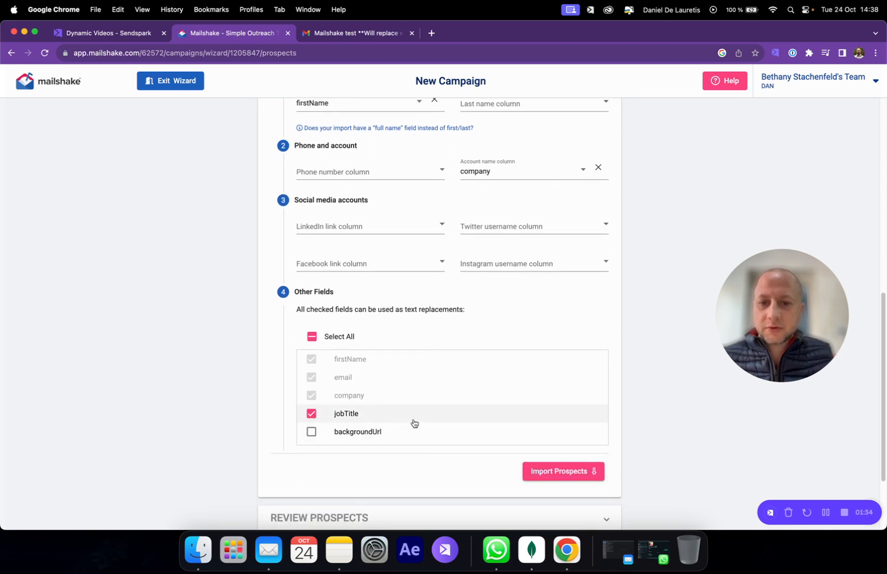
scroll(391, 406, down, 3)
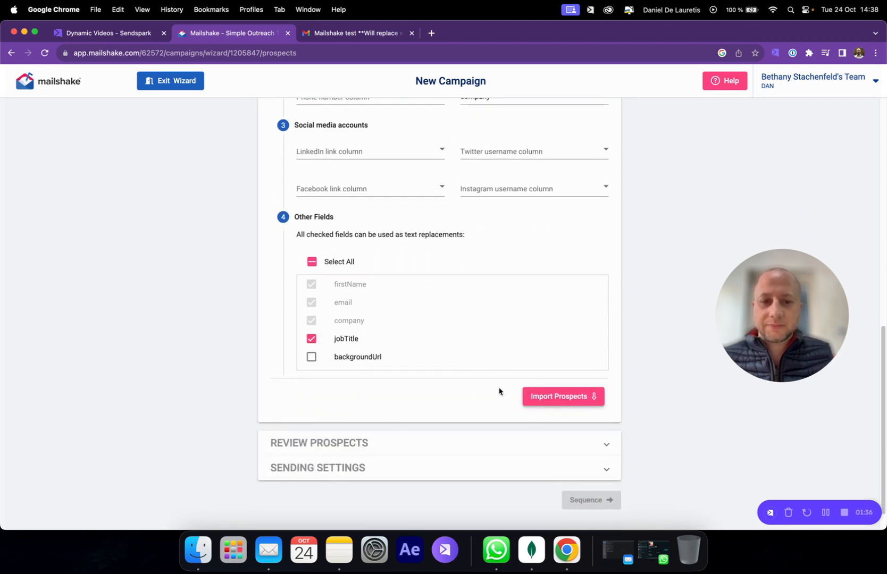
click(582, 402)
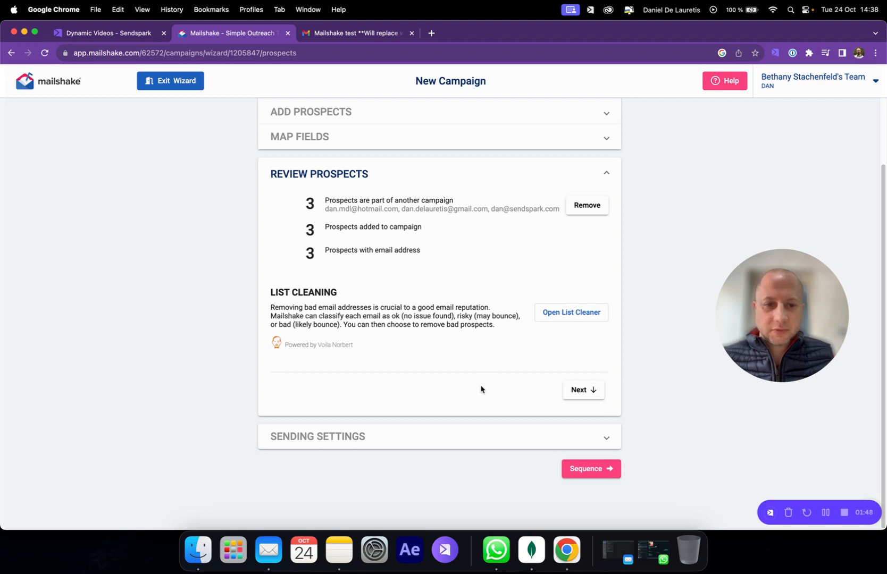
Proceed to the Sequence stage and create a new sequence starting with an email with the subject "Test 101"
click(606, 469)
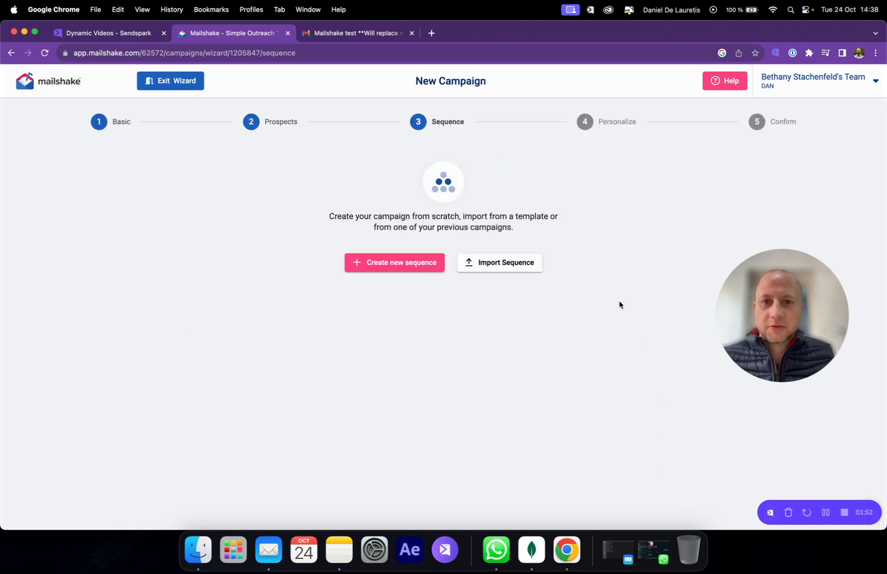
click(420, 263)
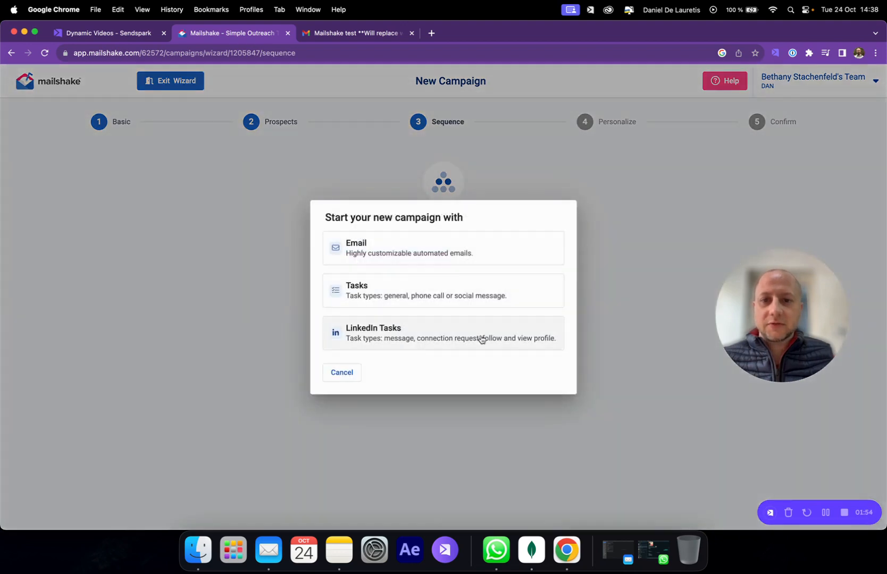
click(386, 251)
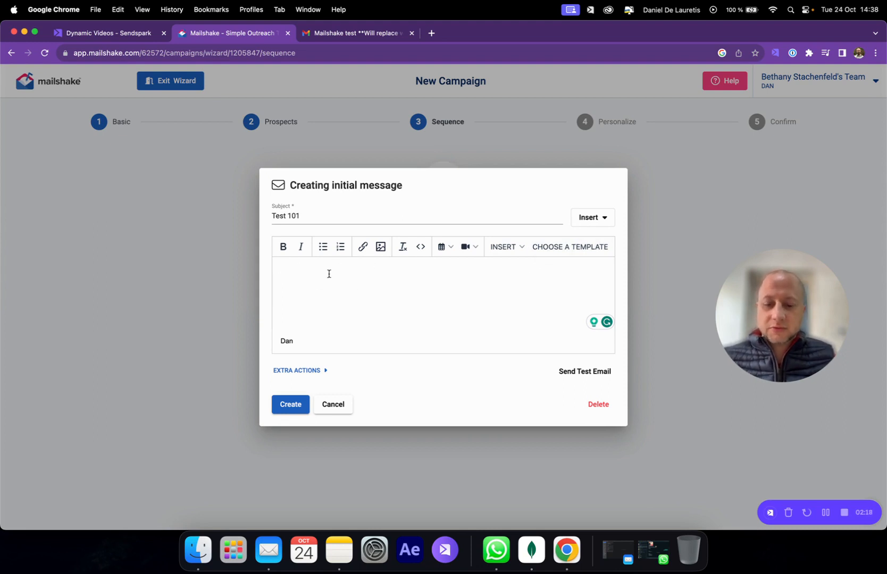
Paste the Sendspark video snippet into the email body and remove the blank line between the thumbnail and the video link
key(super+v)
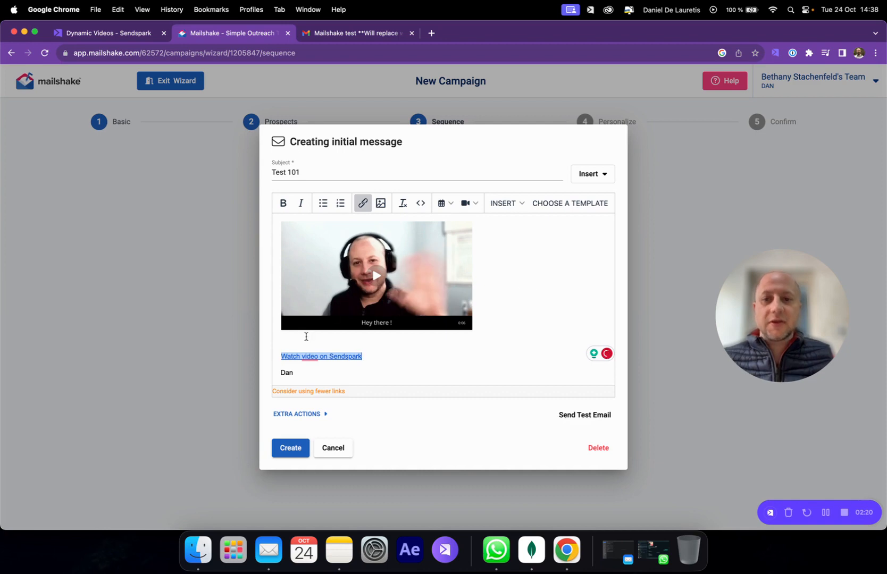
click(300, 341)
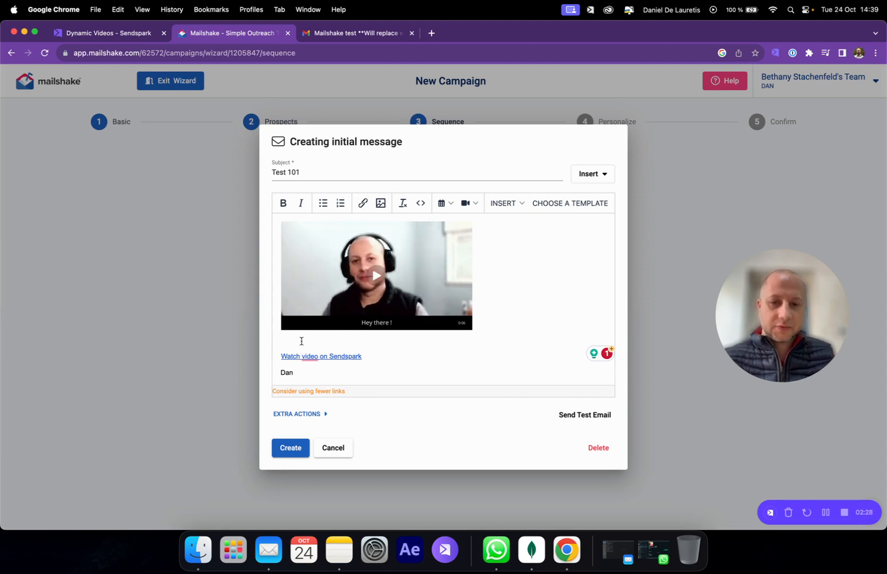
key(Delete)
triple_click(368, 347)
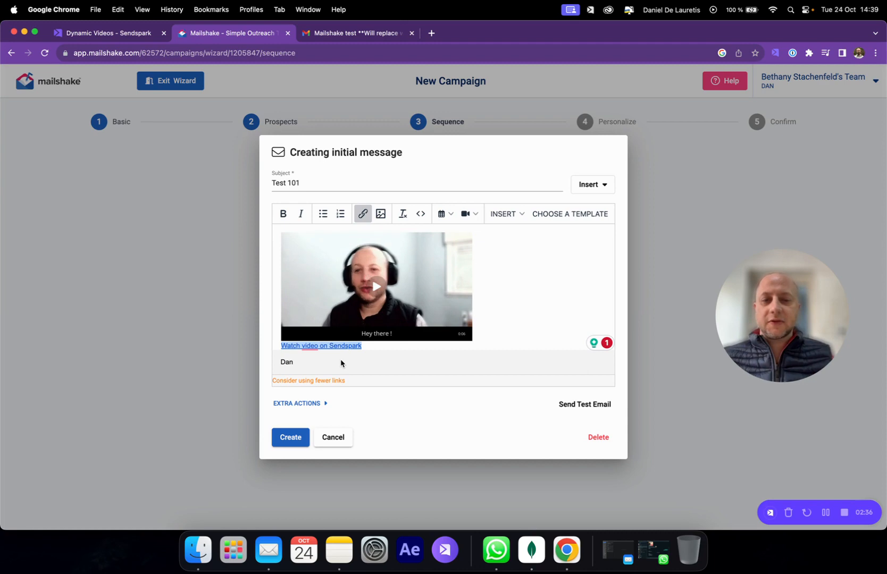
Look at the Sendspark campaign's generated videos, then return to the Mailshake email draft
click(115, 32)
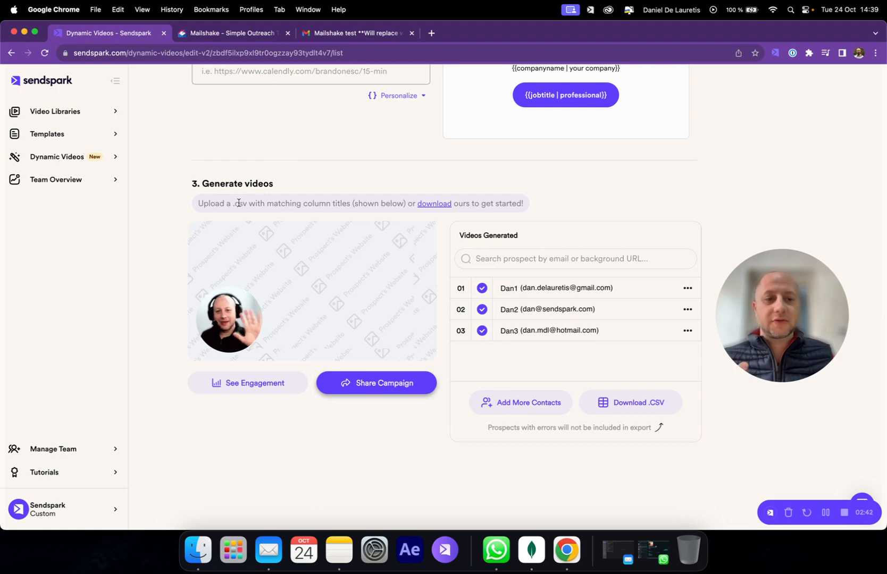
click(239, 33)
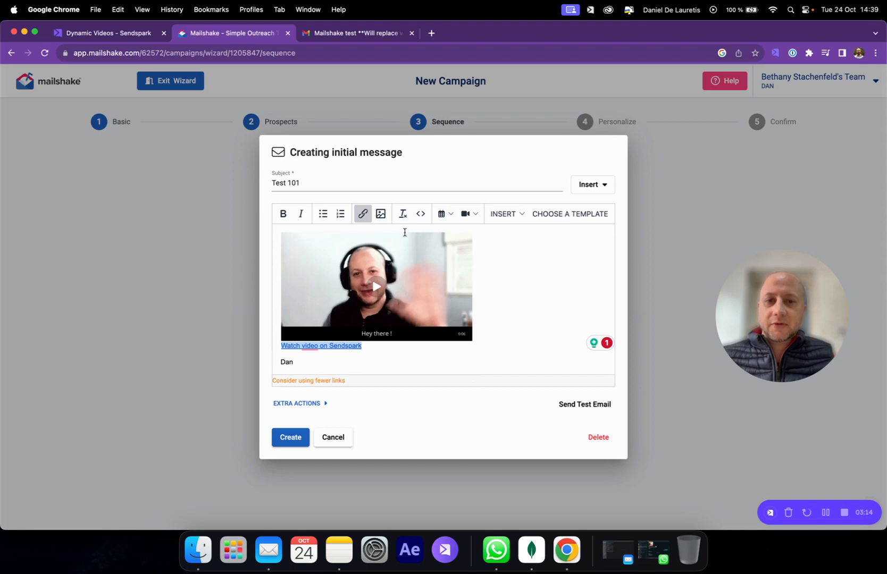
click(480, 332)
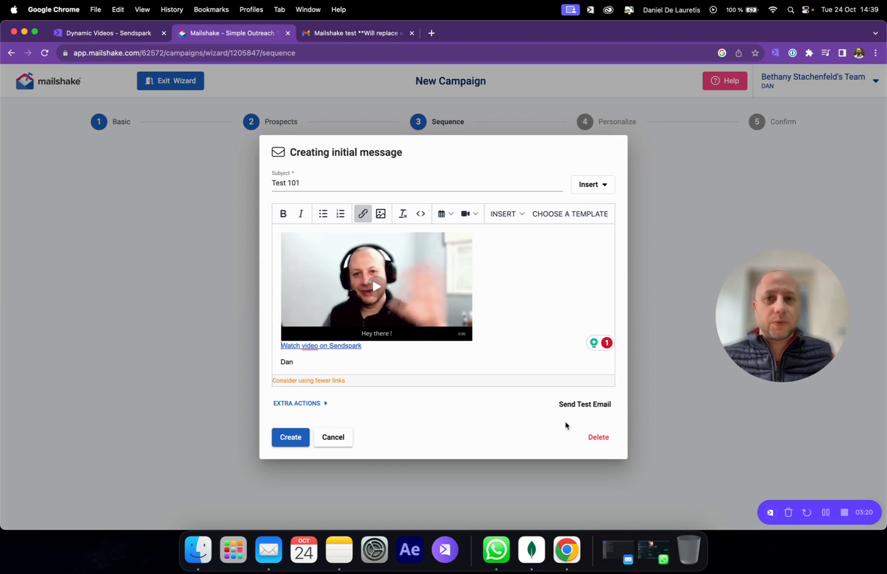
Switch to Gmail and examine the Mailshake test email's subject placeholders and fallback video thumbnail
click(380, 34)
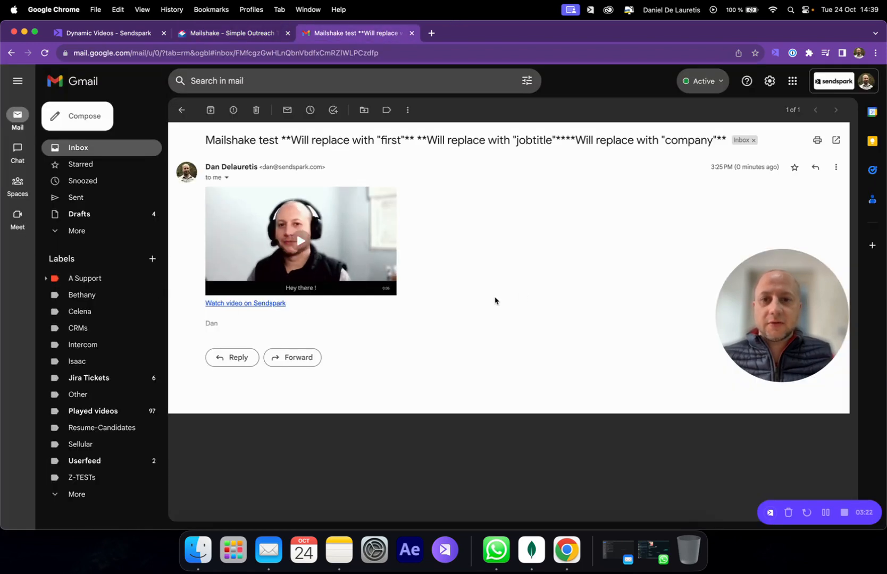
drag(293, 139, 447, 131)
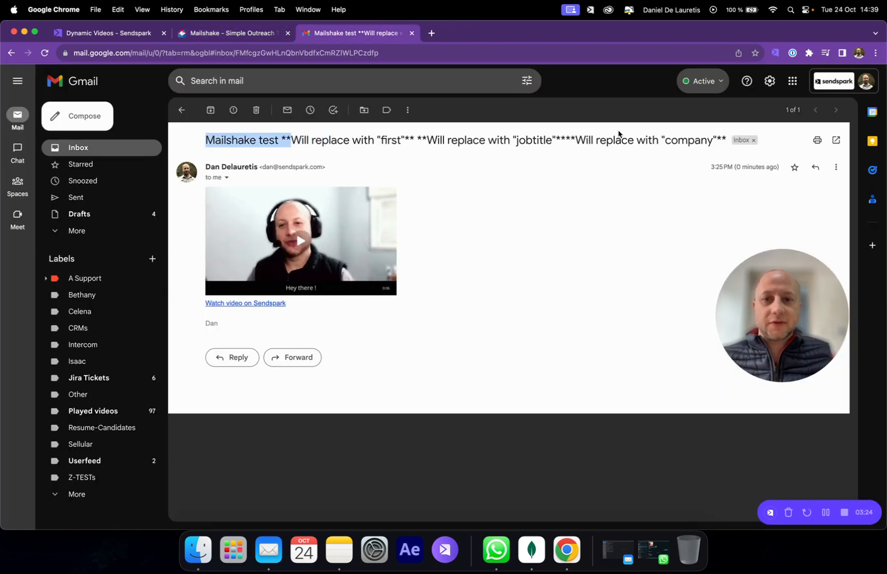
click(518, 275)
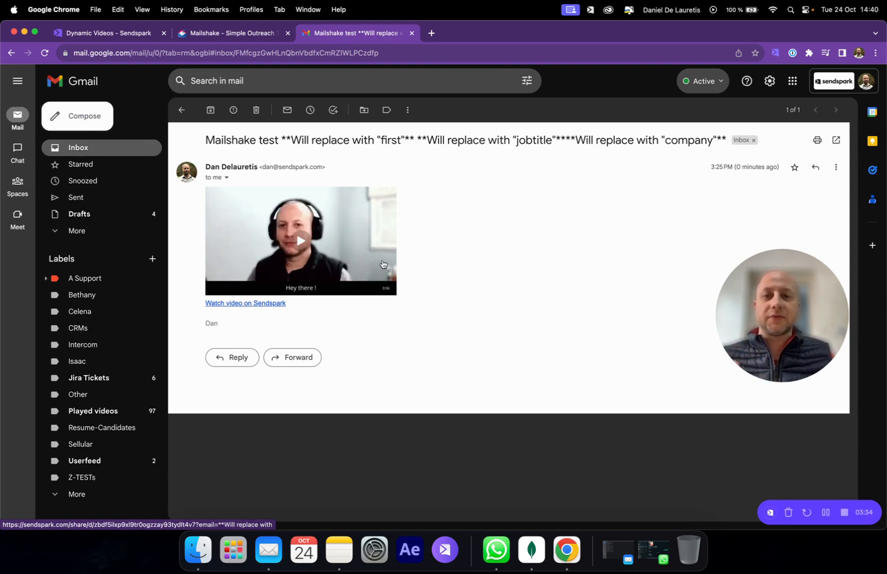
Return to Mailshake, create the Test 101 email and proceed to the Personalize stage
click(248, 35)
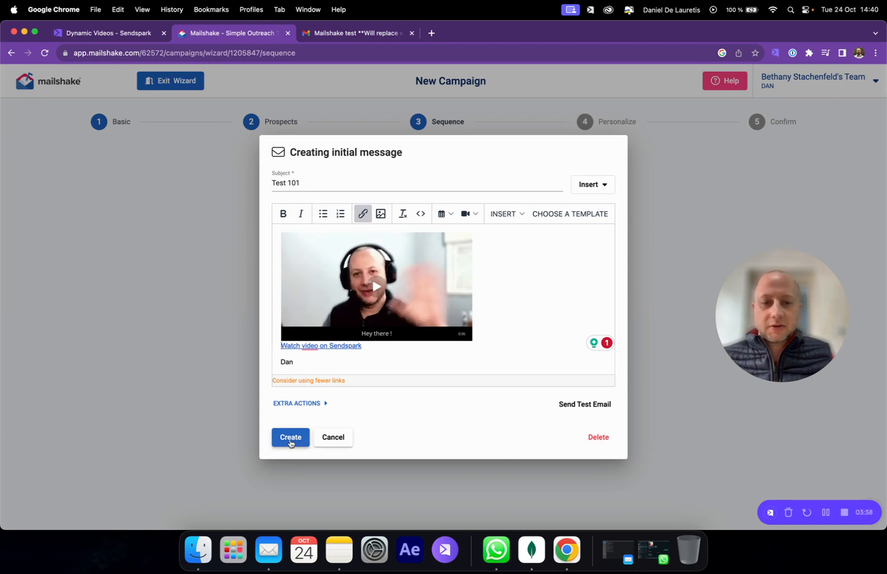
click(290, 437)
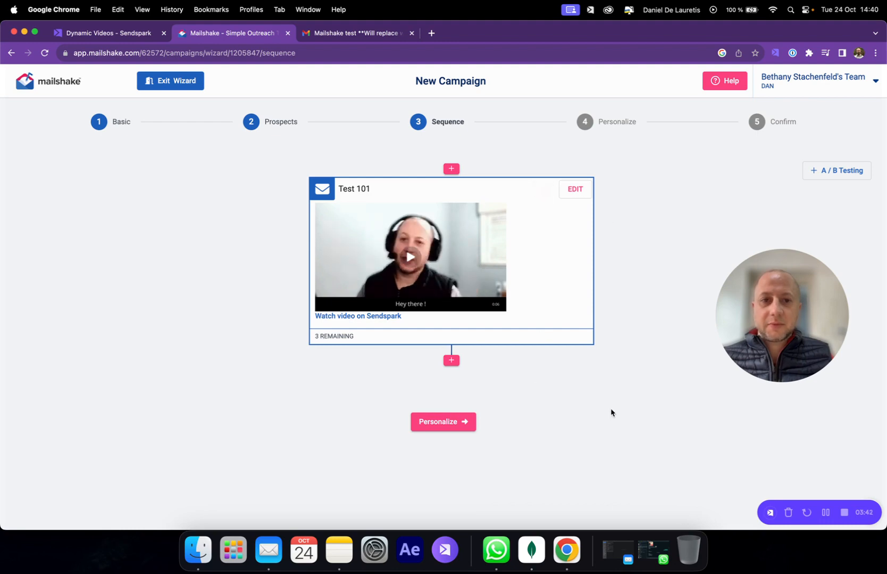
click(450, 424)
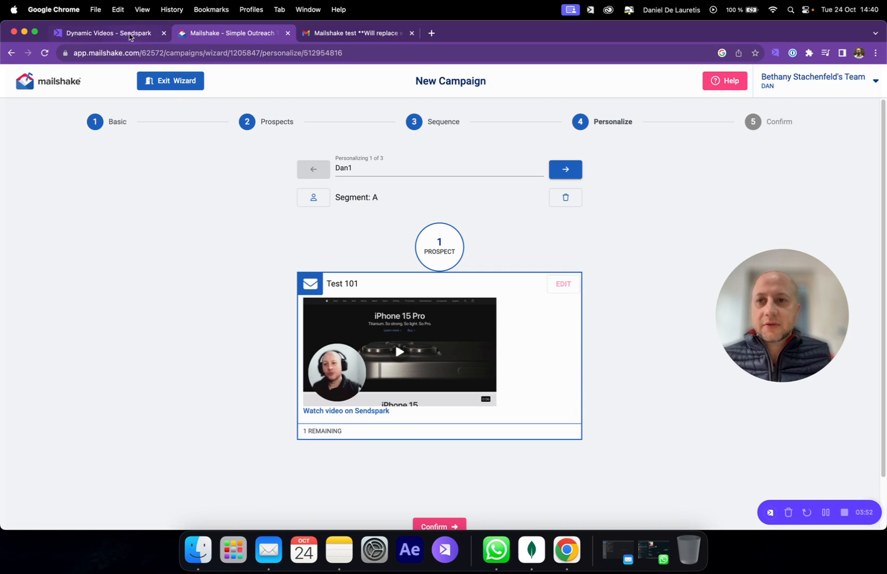
Switch to Sendspark and preview the first contact's generated video
click(129, 36)
click(615, 289)
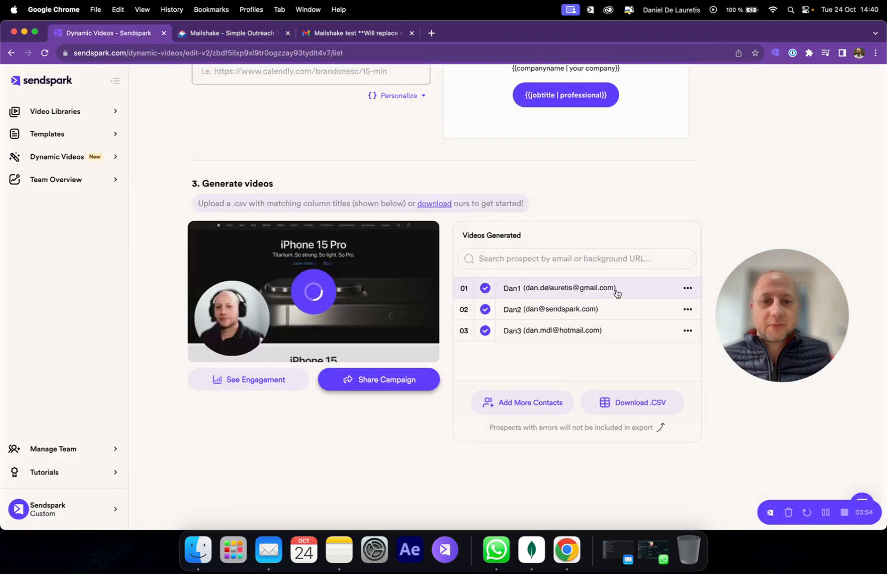
Preview the generated videos of the second and third contacts in the Sendspark campaign
click(619, 310)
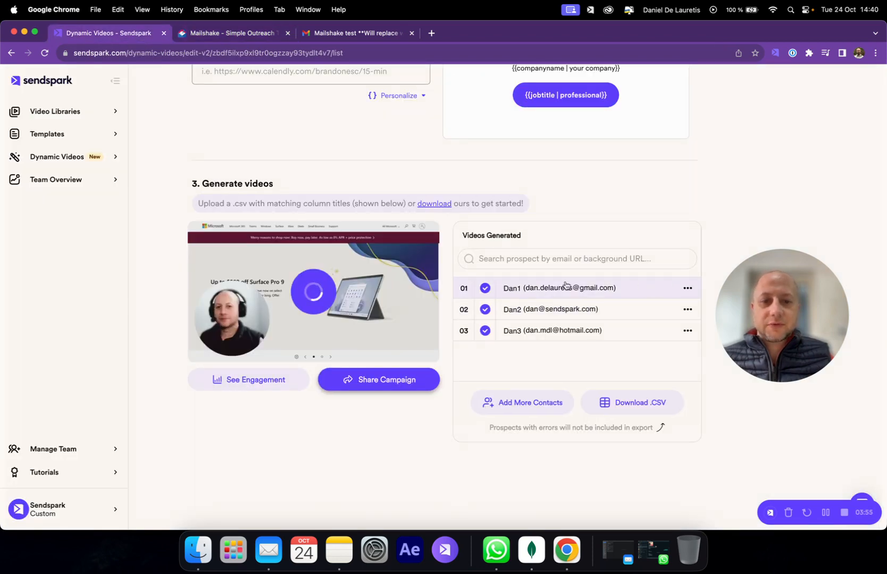
click(615, 332)
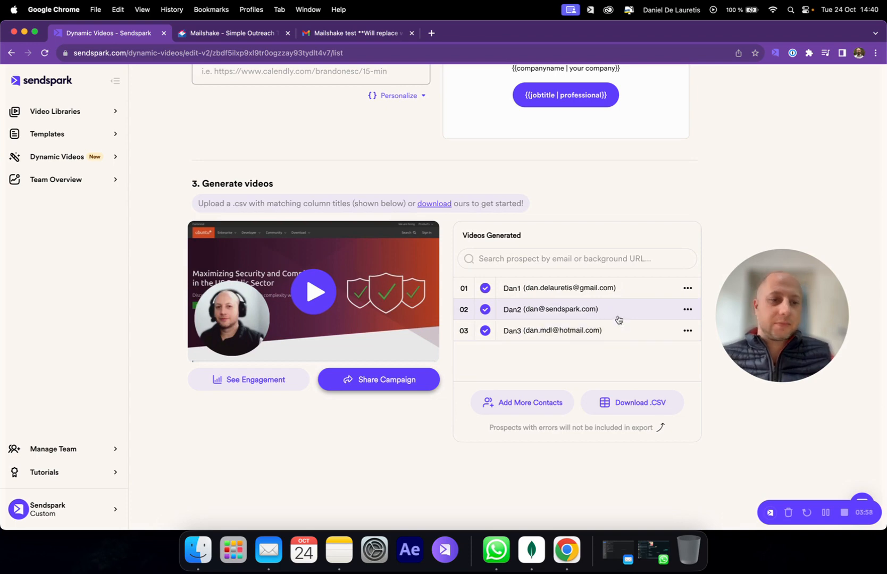
Switch to Mailshake and check the video thumbnail in the Test 101 email for each of the three prospects
click(246, 36)
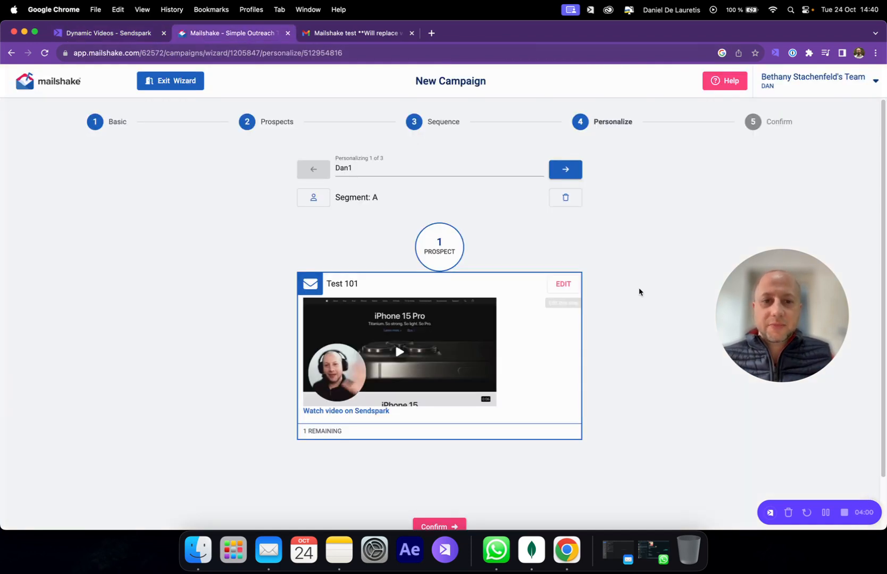
click(563, 169)
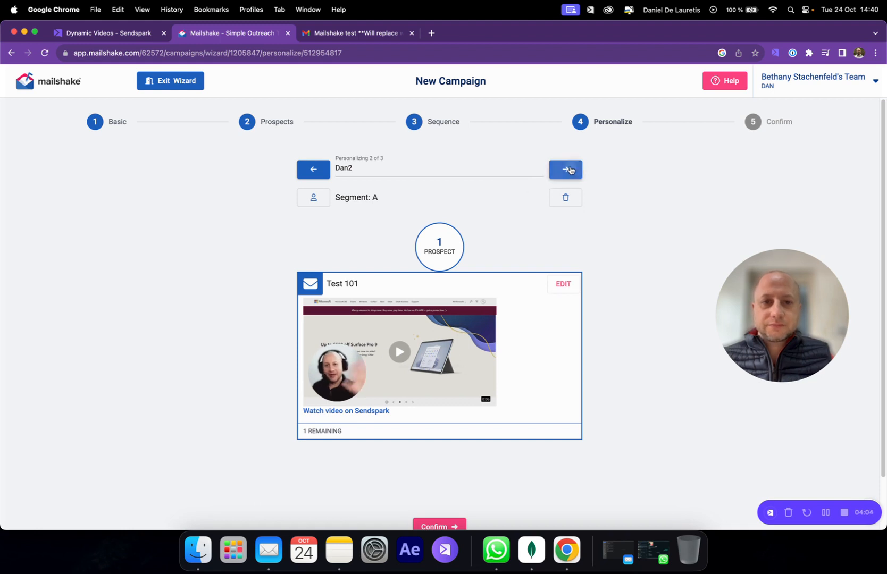
click(570, 170)
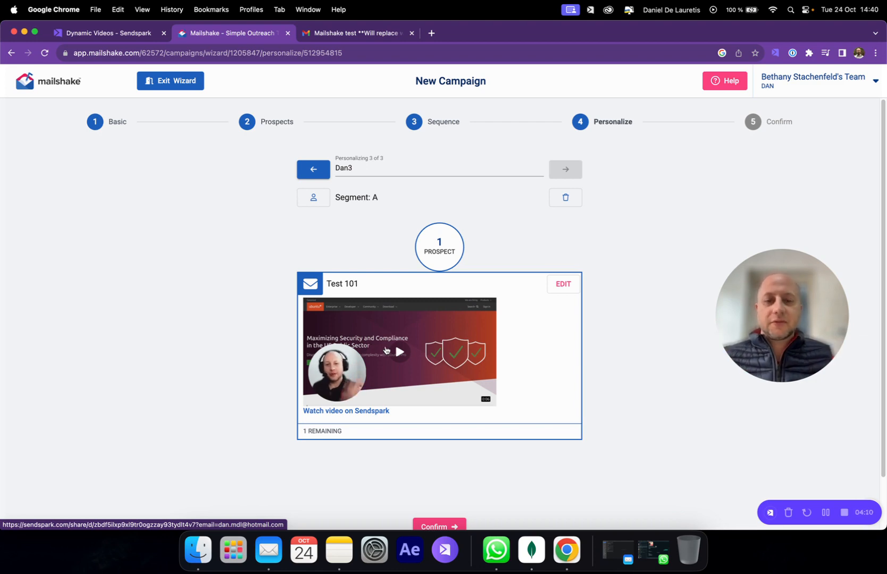
Switch to Sendspark to look at the generated contacts' CSV export option, then return to Mailshake's Personalize stage
click(124, 35)
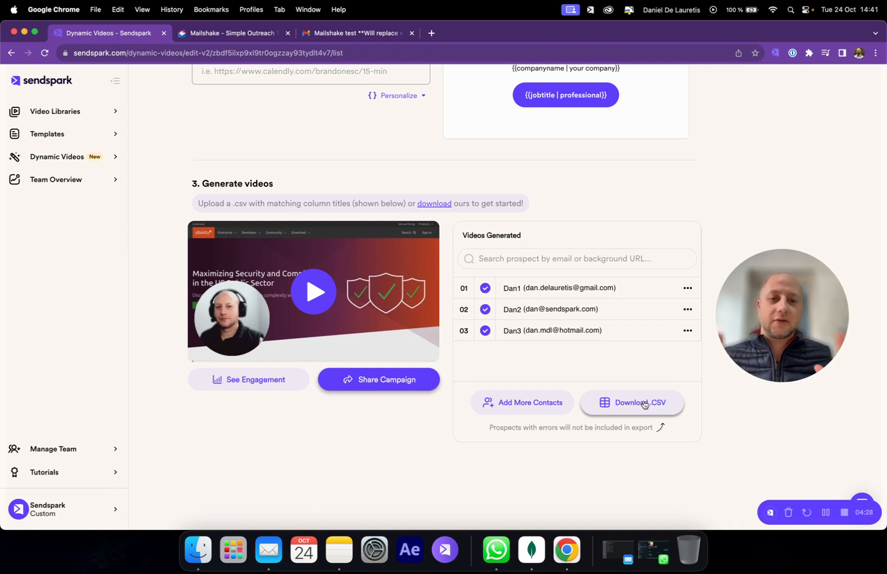
click(236, 32)
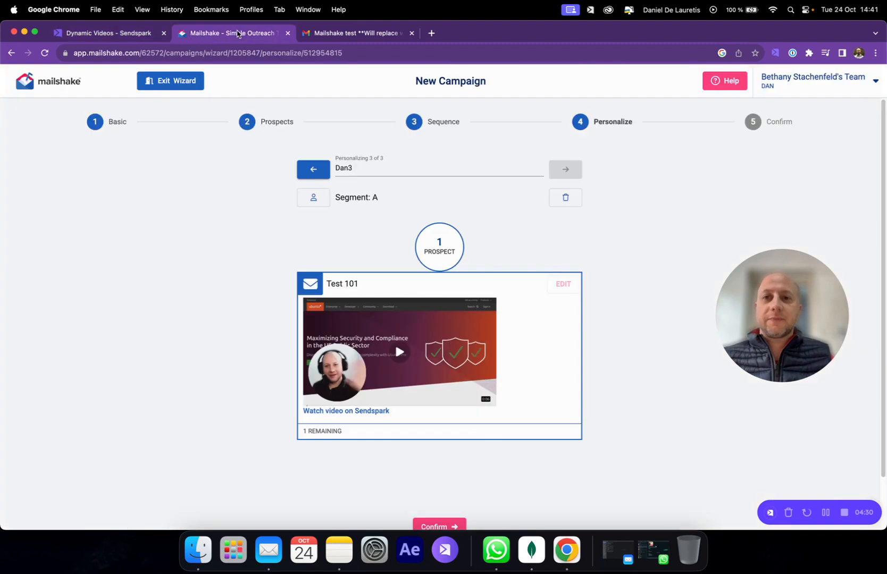